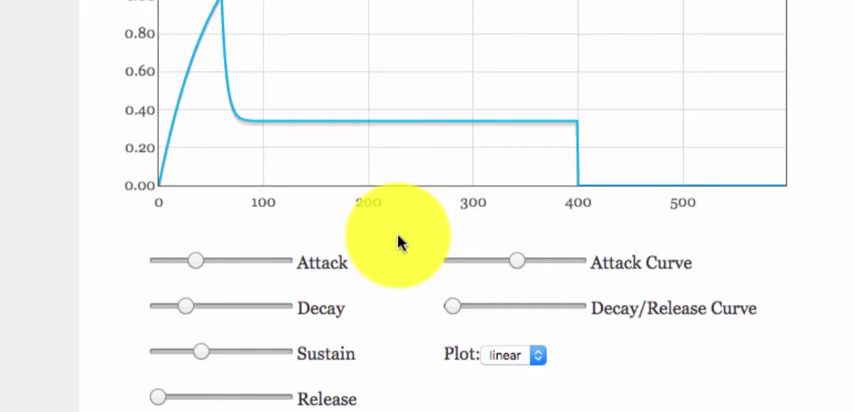
Step: Push the EarLevel Release slider to its maximum so notes fade out slowly after 400
left_click_drag(157, 397, 318, 392)
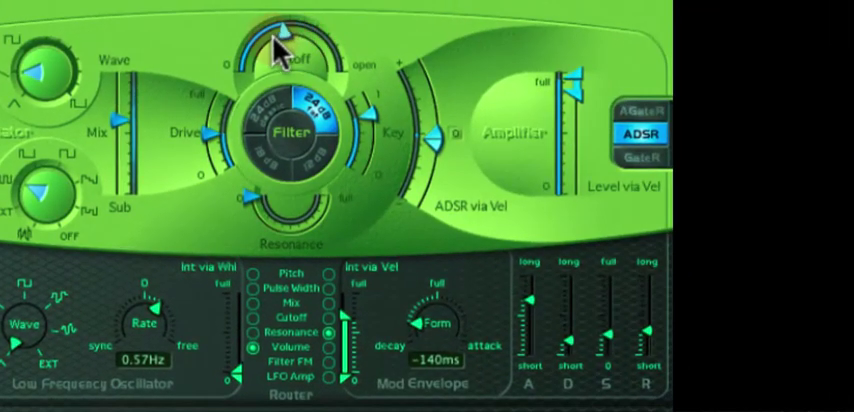
Step: Turn the ES1 Cutoff knob down toward 0 for a darker bass tone
mouse_move(283, 50)
left_mouse_down()
mouse_move(250, 78)
mouse_move(340, 62)
left_mouse_up()
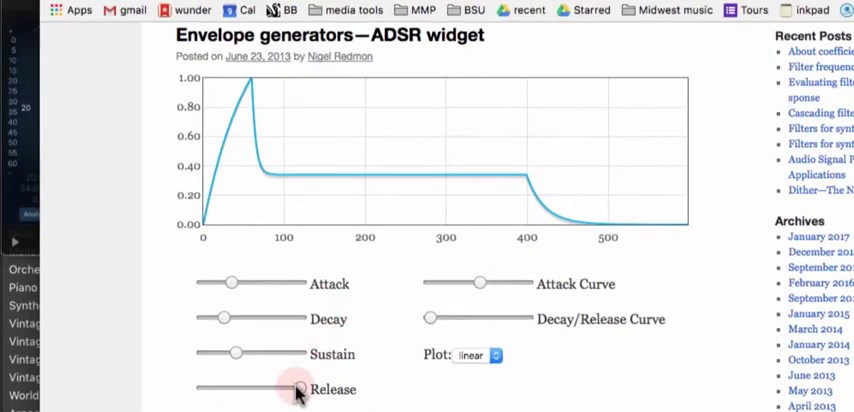
Step: Set a short EarLevel Release and lower the ES1 amplifier release slightly
left_click_drag(298, 389, 240, 389)
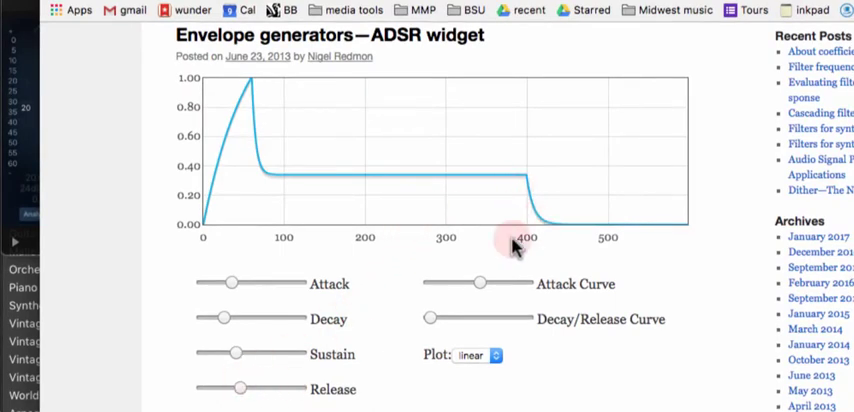
left_click_drag(240, 389, 232, 389)
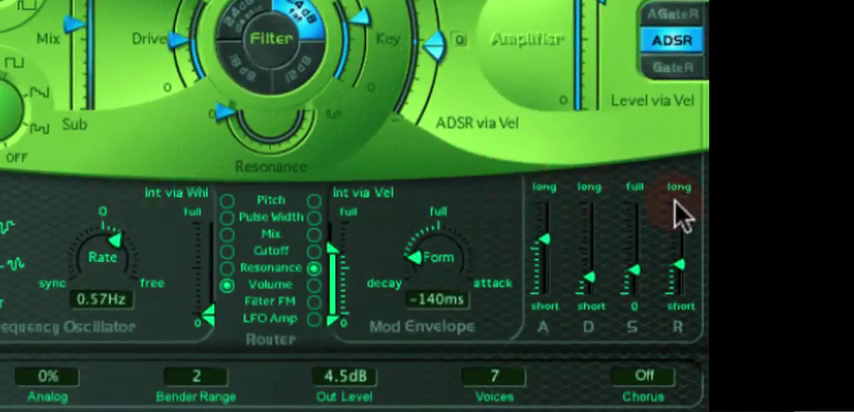
left_click_drag(678, 265, 678, 278)
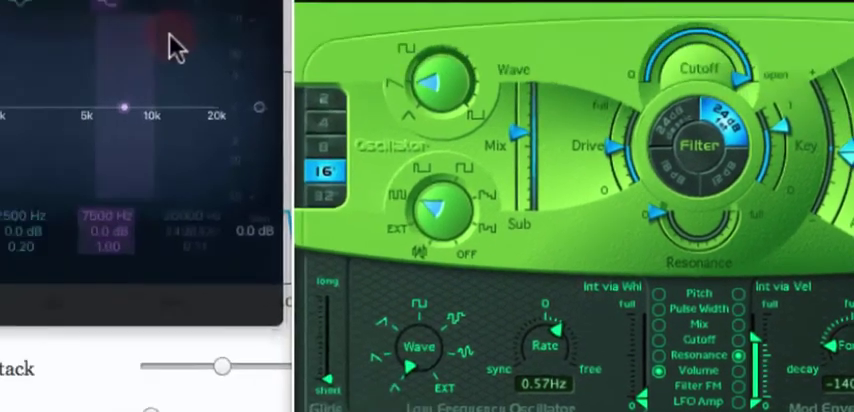